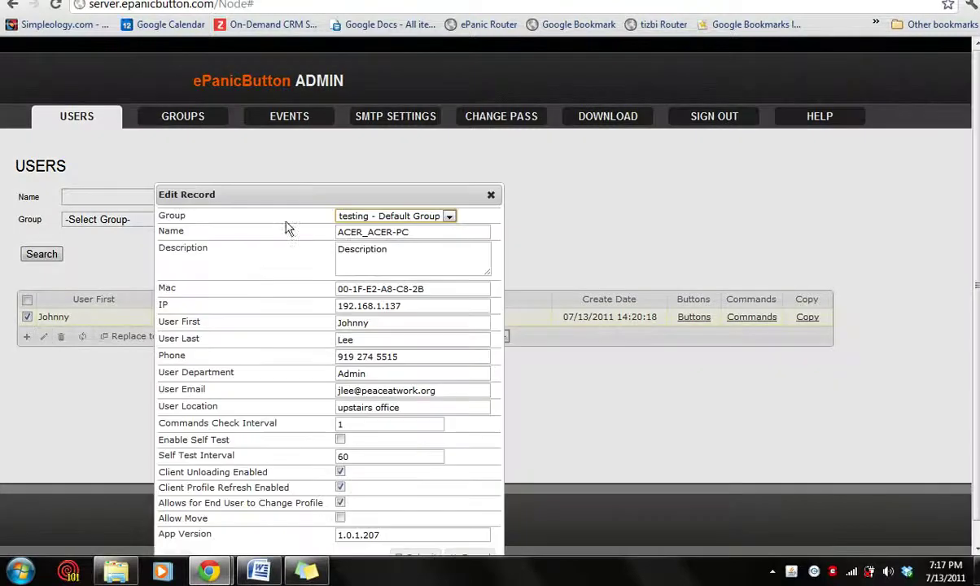
- Examine the user record's group, name, description, MAC, IP and user contact fields
left_click_drag(312, 192, 361, 133)
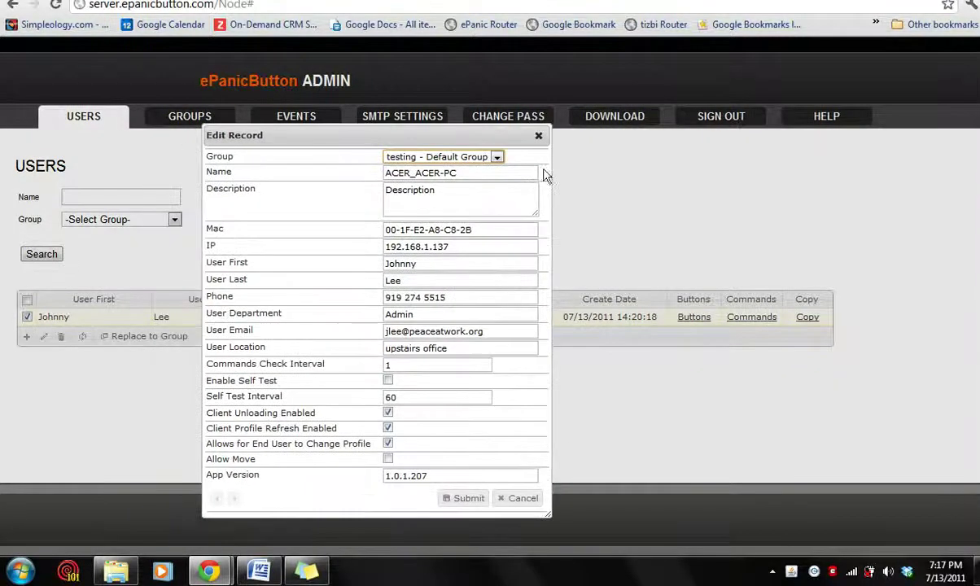
left_click(497, 157)
left_click(498, 158)
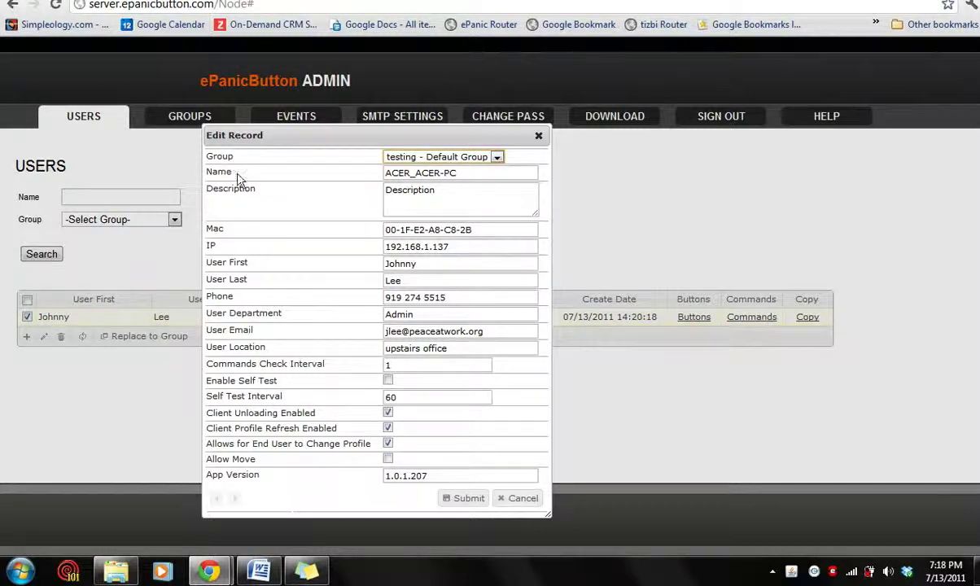
left_click_drag(235, 173, 208, 168)
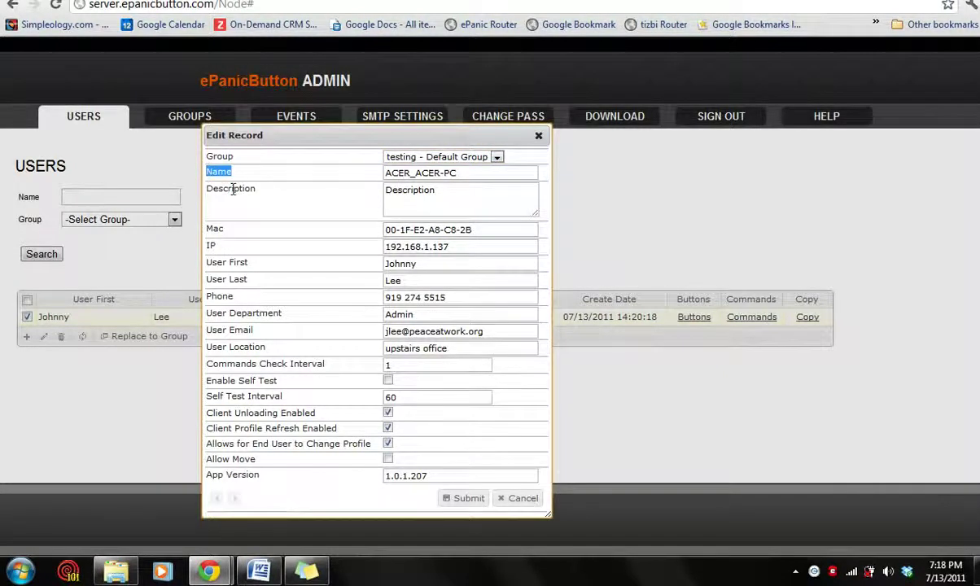
left_click_drag(257, 191, 207, 192)
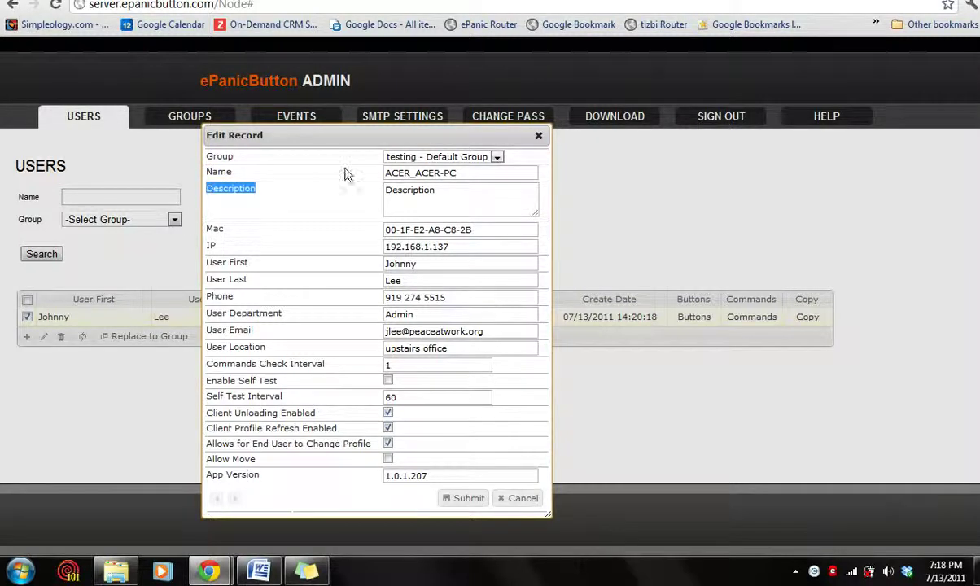
double_click(396, 192)
left_click(459, 201)
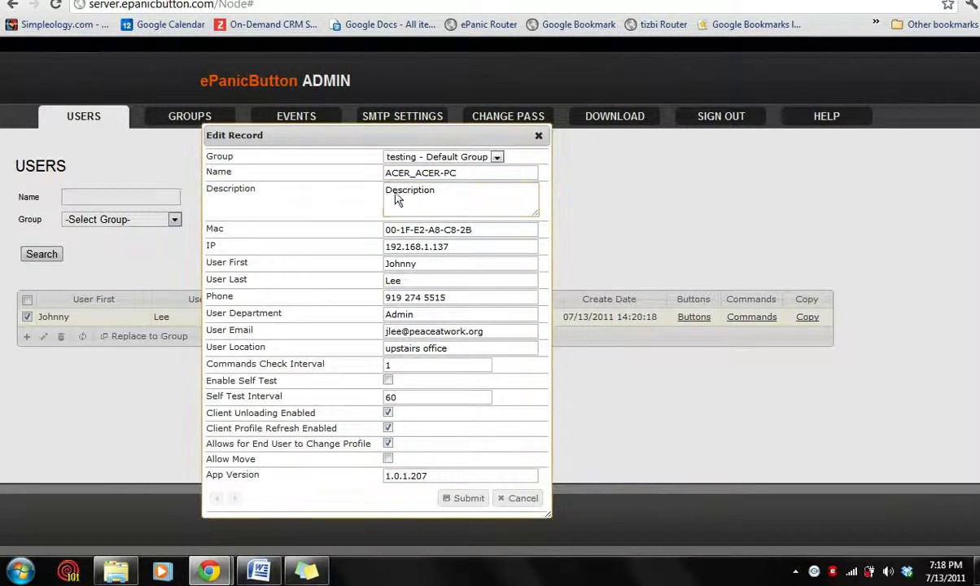
left_click(229, 234)
left_click_drag(230, 235, 262, 248)
left_click_drag(200, 258, 449, 352)
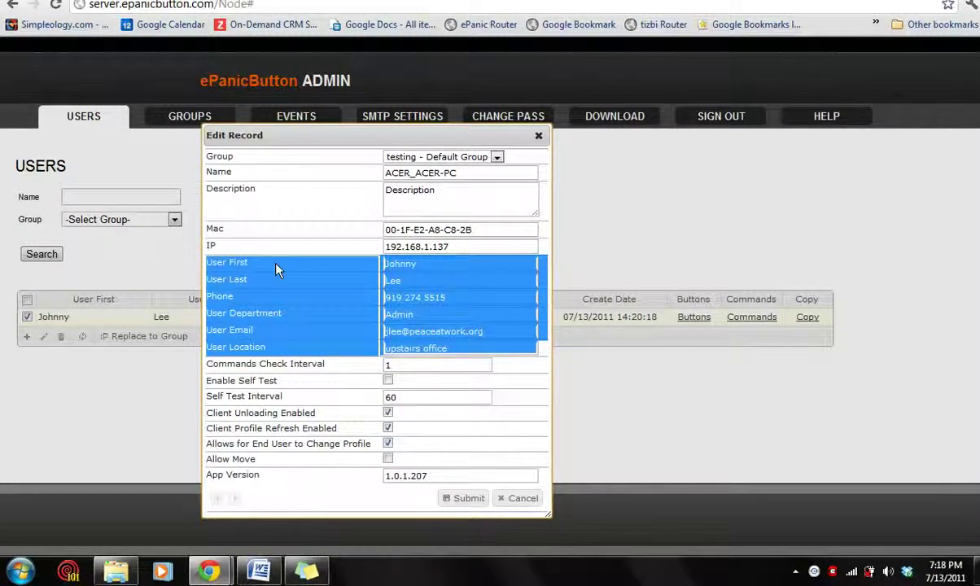
left_click(633, 226)
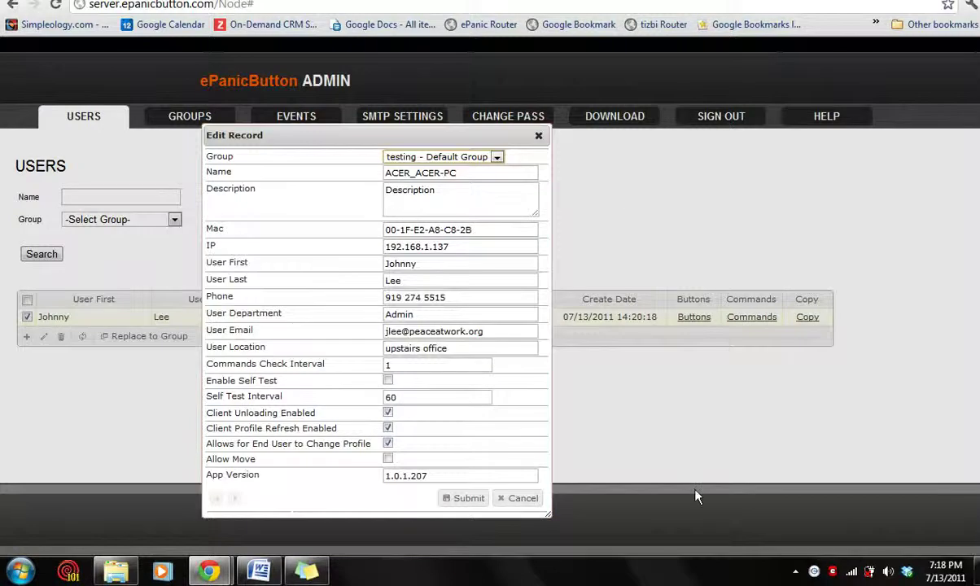
- Open the ePanicButton client's Modify profile form beside the user record, compare the user details, and cancel it
right_click(867, 487)
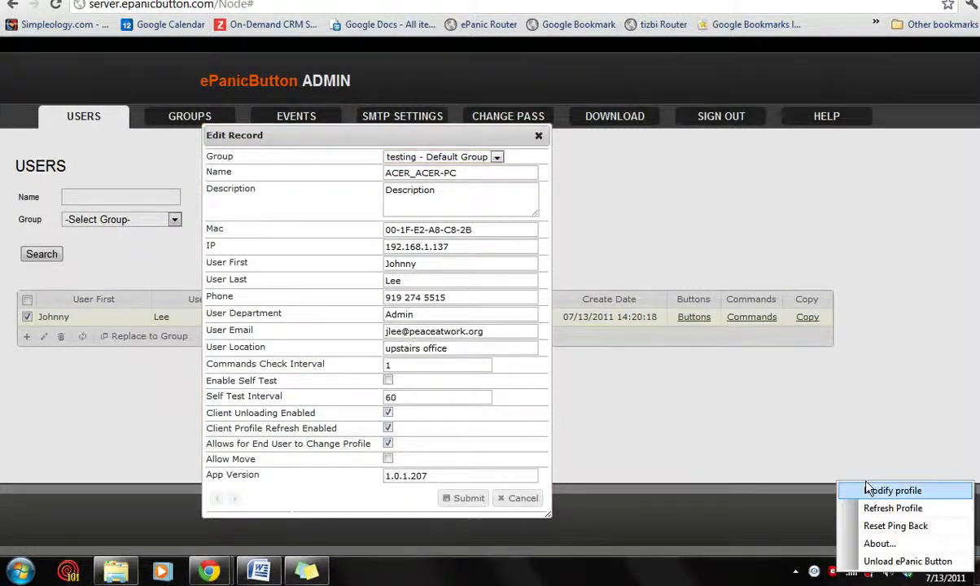
left_click(867, 489)
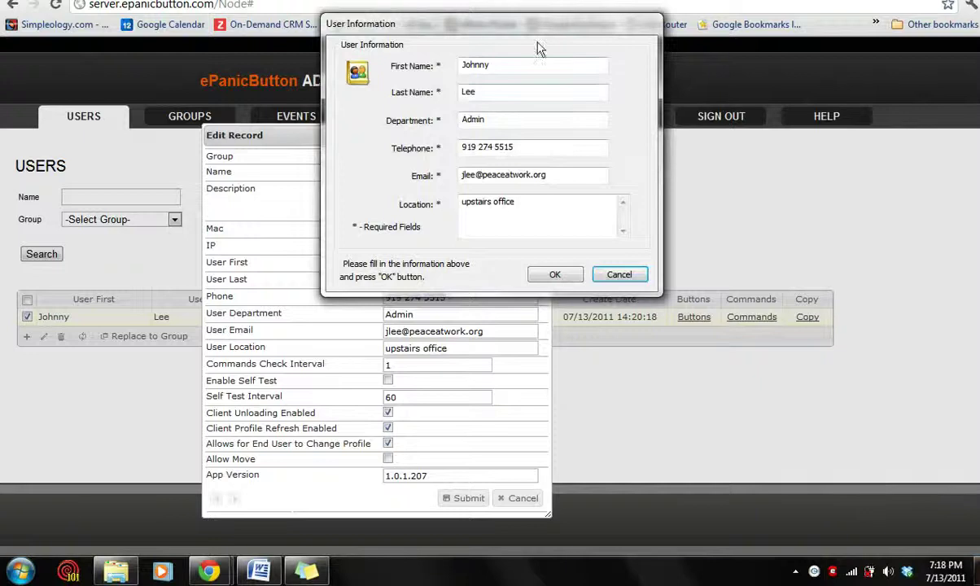
left_click_drag(531, 22, 733, 138)
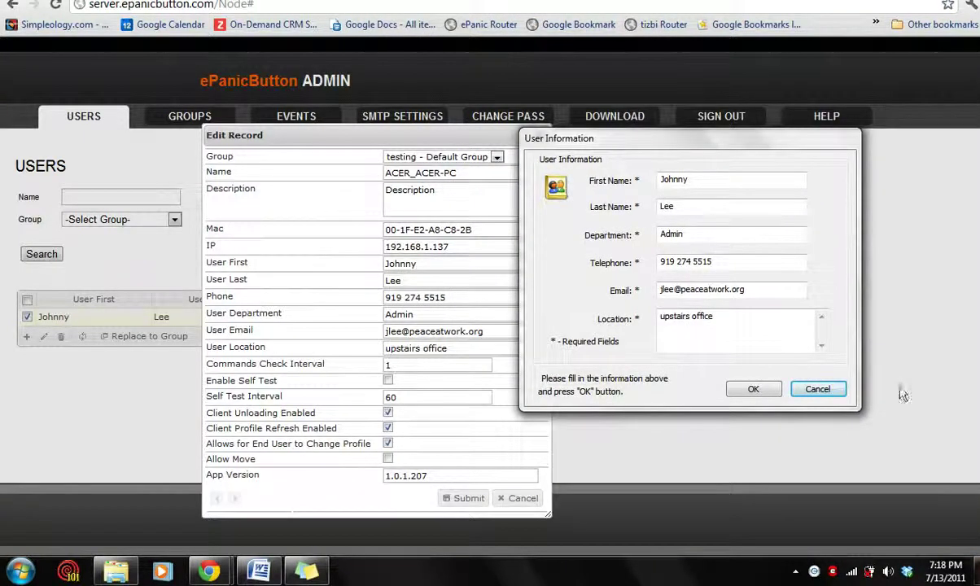
left_click(818, 389)
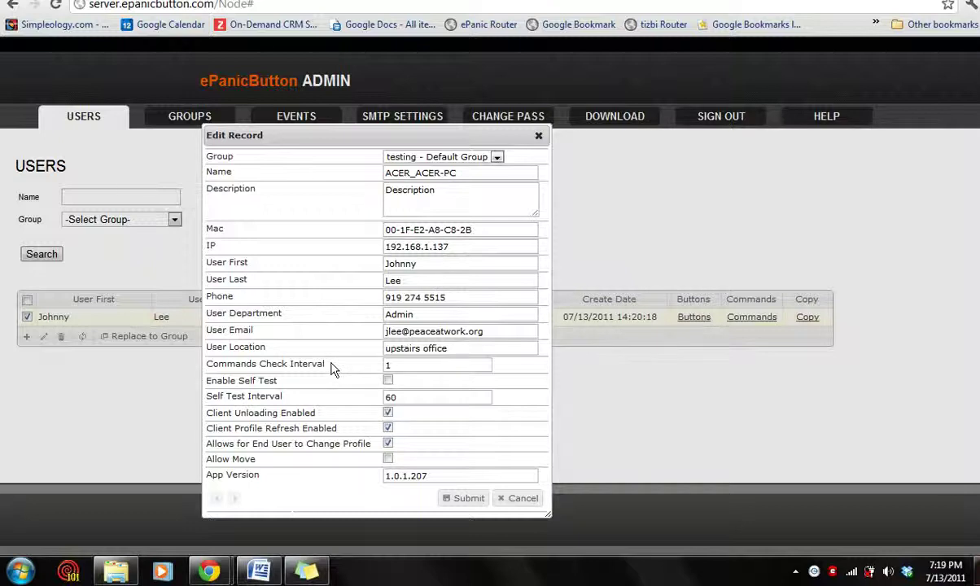
- Review the Commands Check Interval and Enable Self Test settings in the user record
left_click_drag(332, 368, 208, 363)
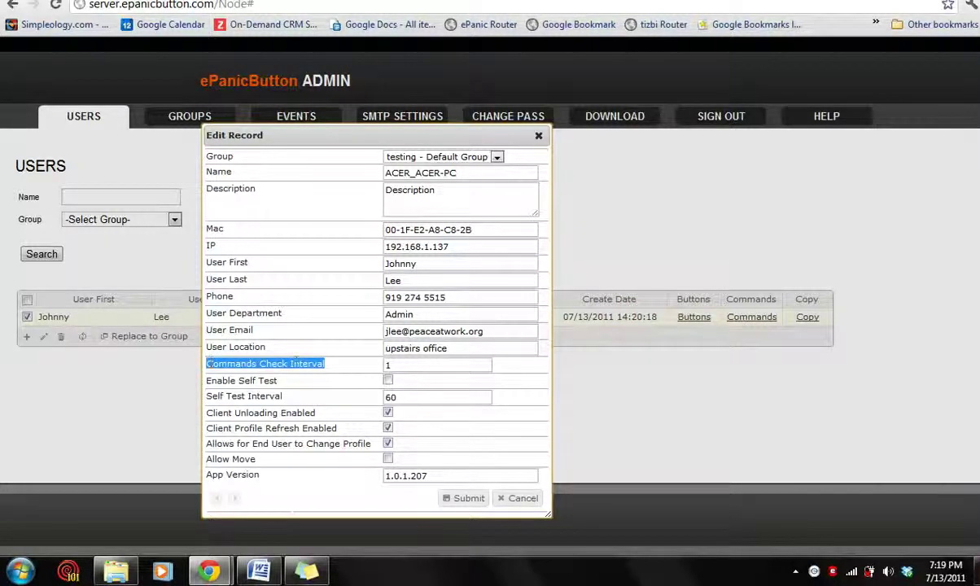
double_click(388, 365)
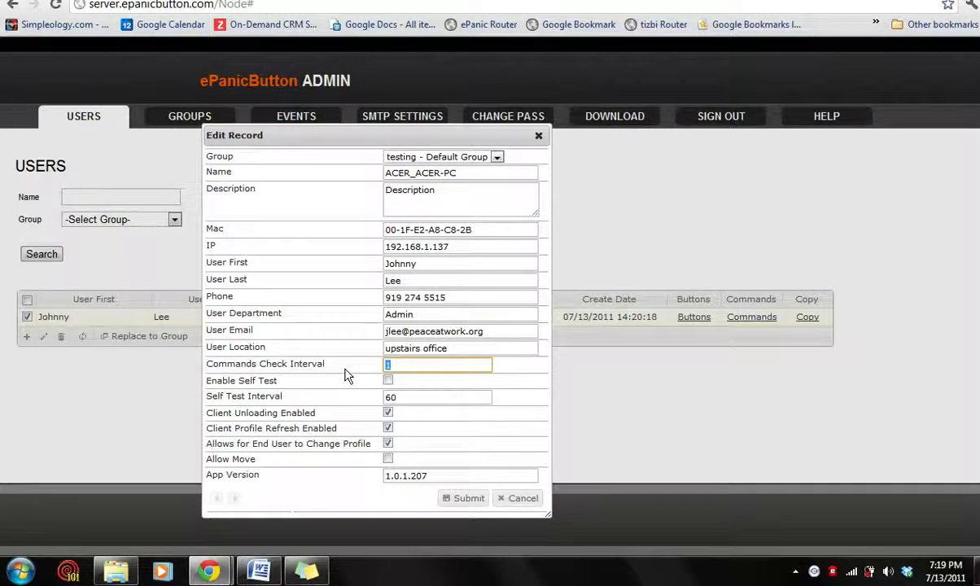
left_click(272, 391)
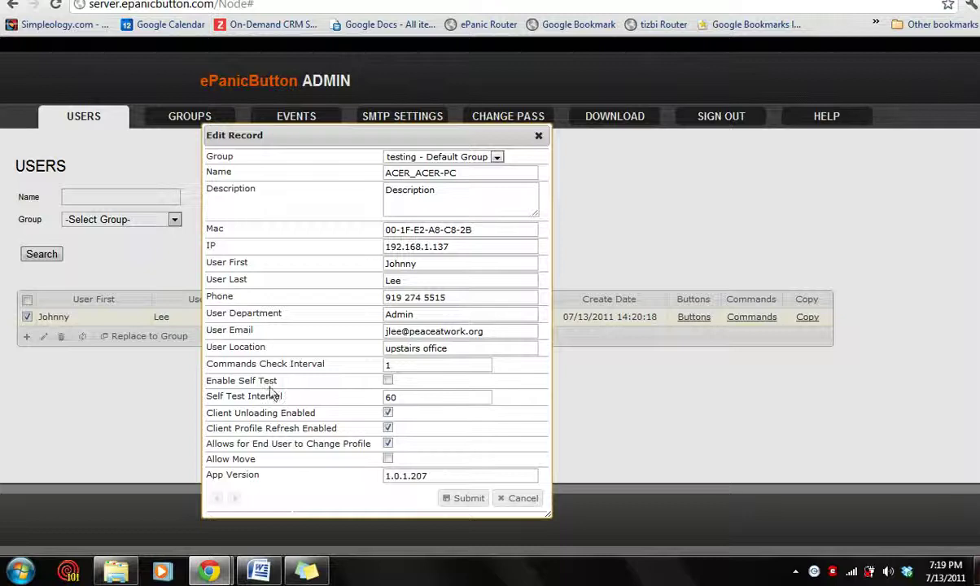
left_click_drag(279, 381, 209, 381)
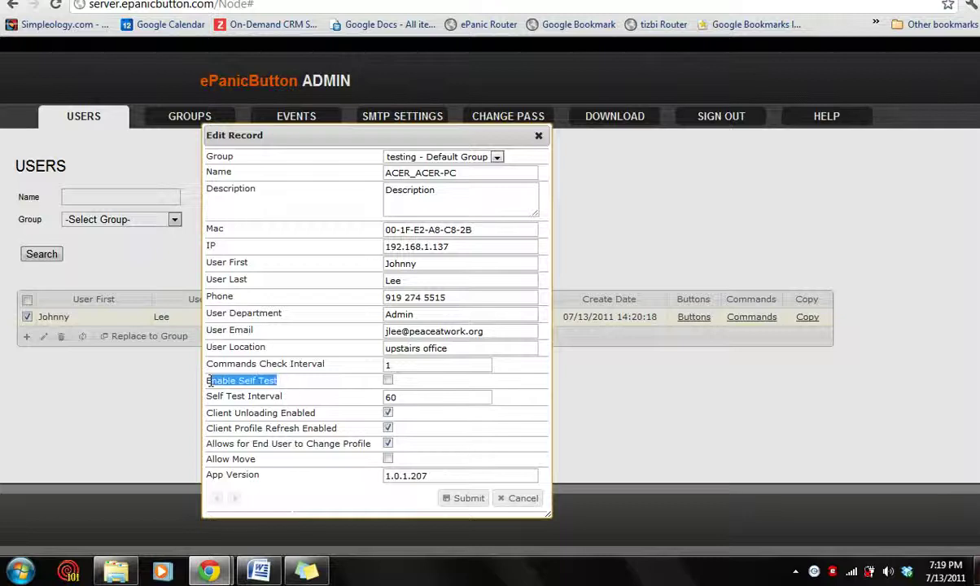
left_click(295, 388)
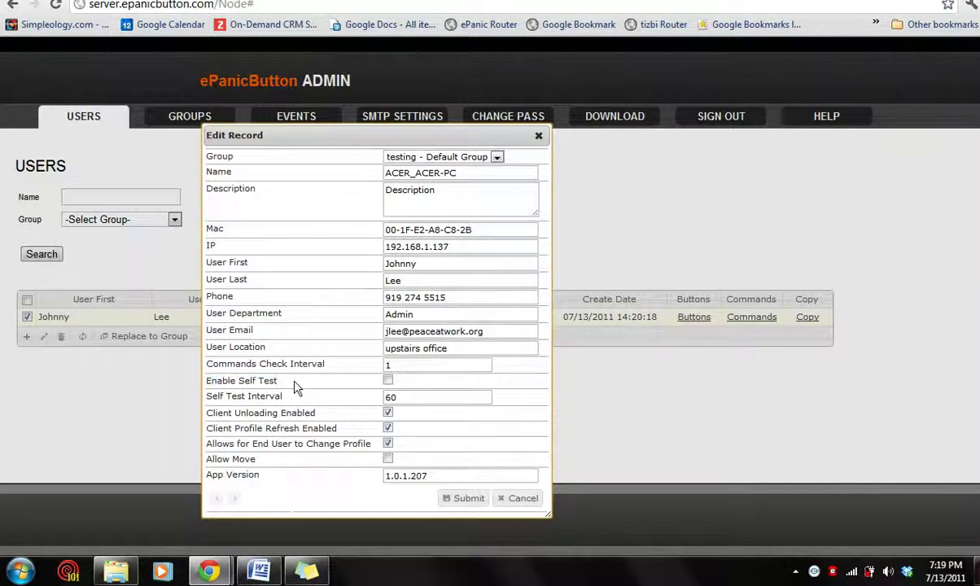
- Try enabling the self test with a Self Test Interval of 60, and disable it again
left_click(389, 381)
double_click(391, 398)
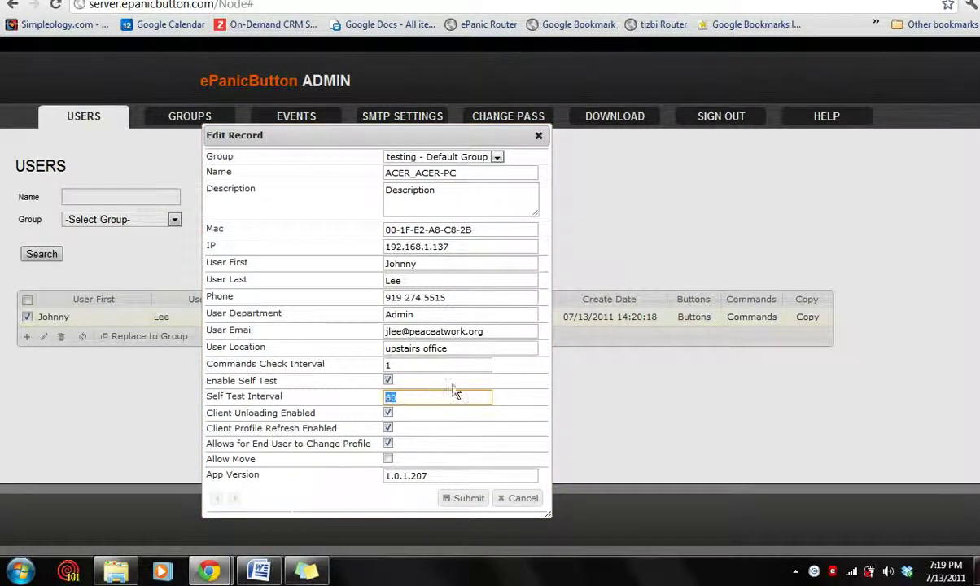
key("BackSpace")
type("60")
left_click(388, 381)
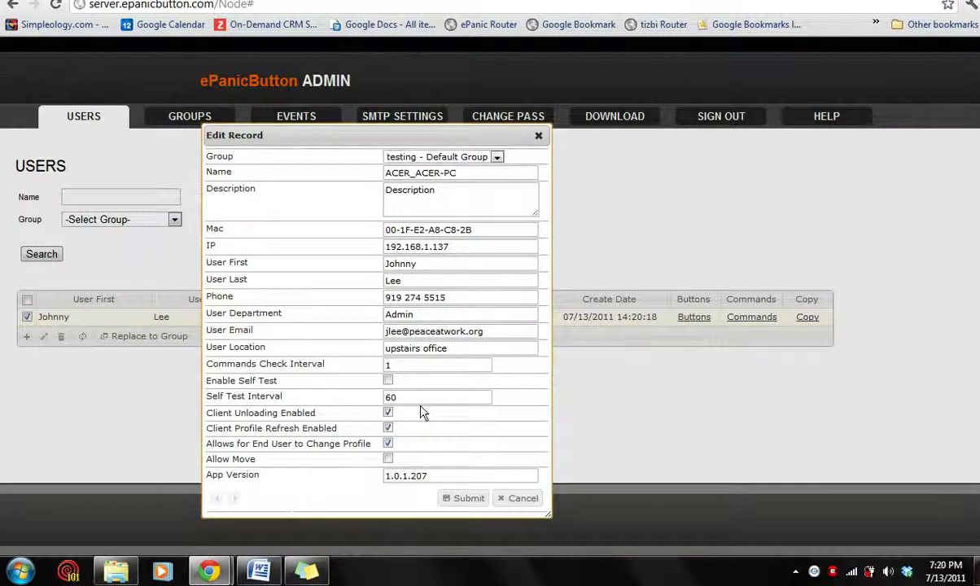
- Compare the record's Client Unloading Enabled option with the commands offered by the ePanicButton client in the system tray
left_click_drag(317, 415, 208, 414)
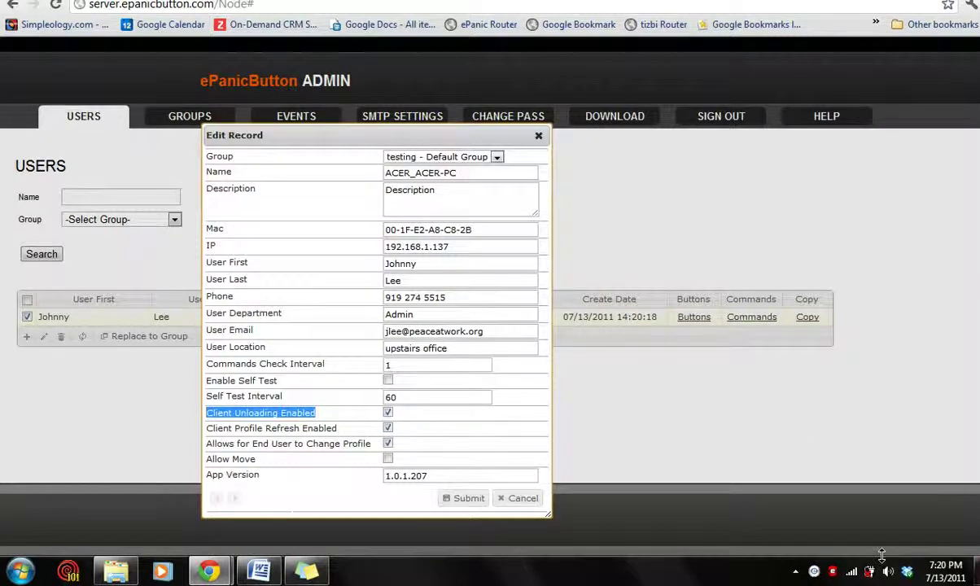
right_click(834, 571)
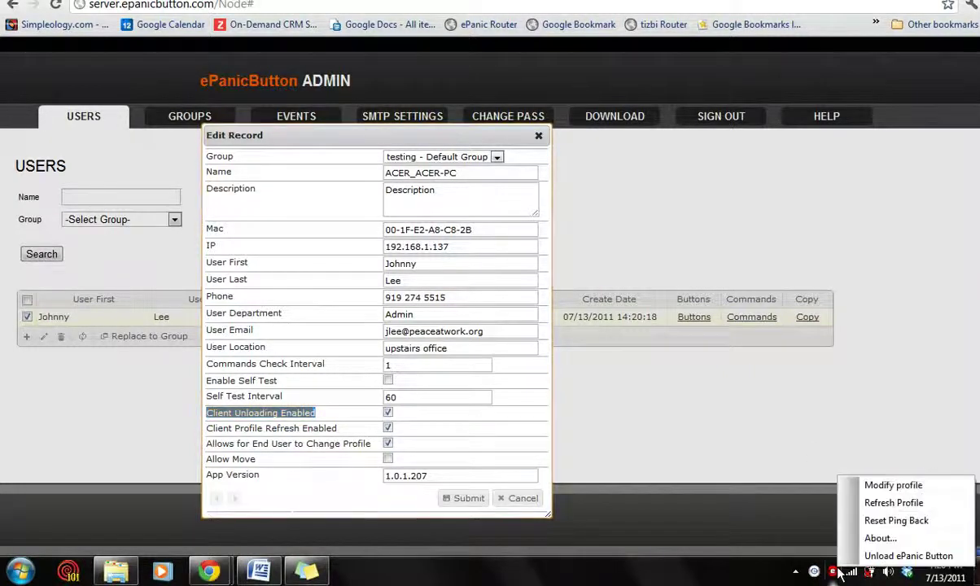
left_click(859, 487)
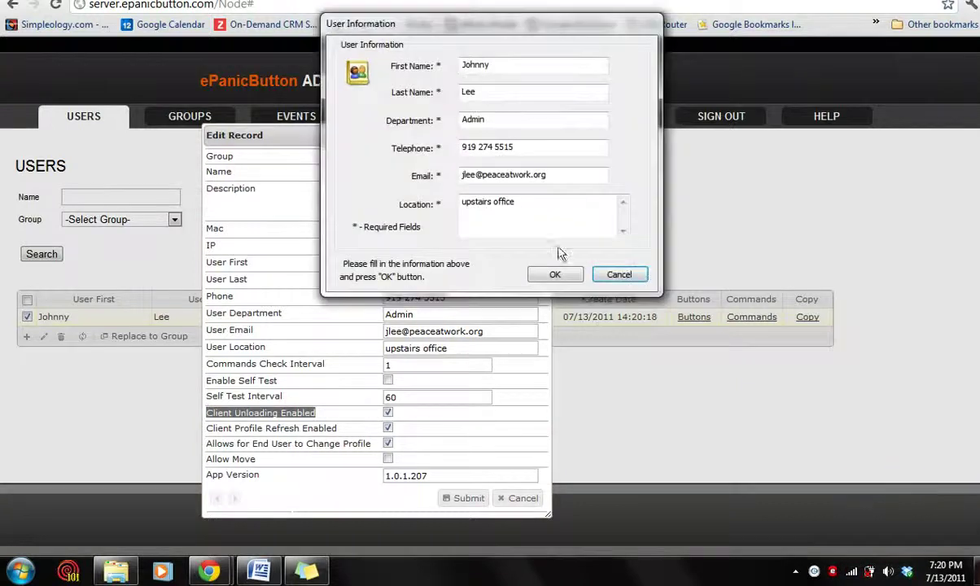
left_click(637, 277)
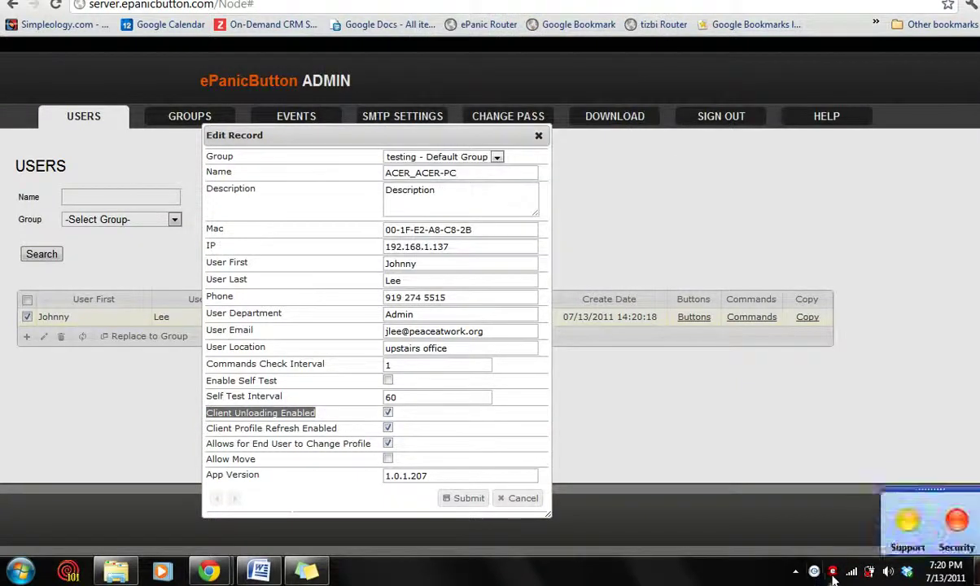
right_click(834, 574)
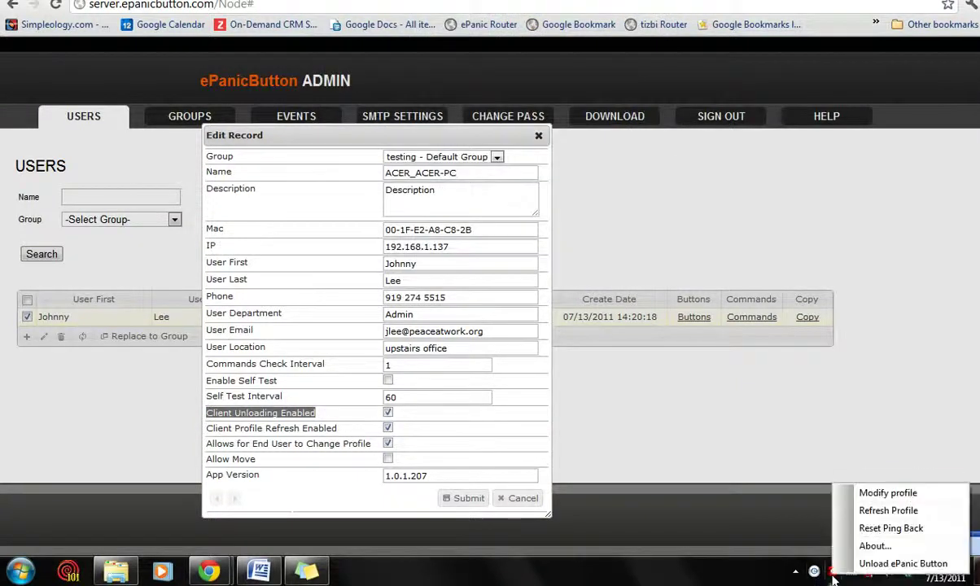
left_click(852, 530)
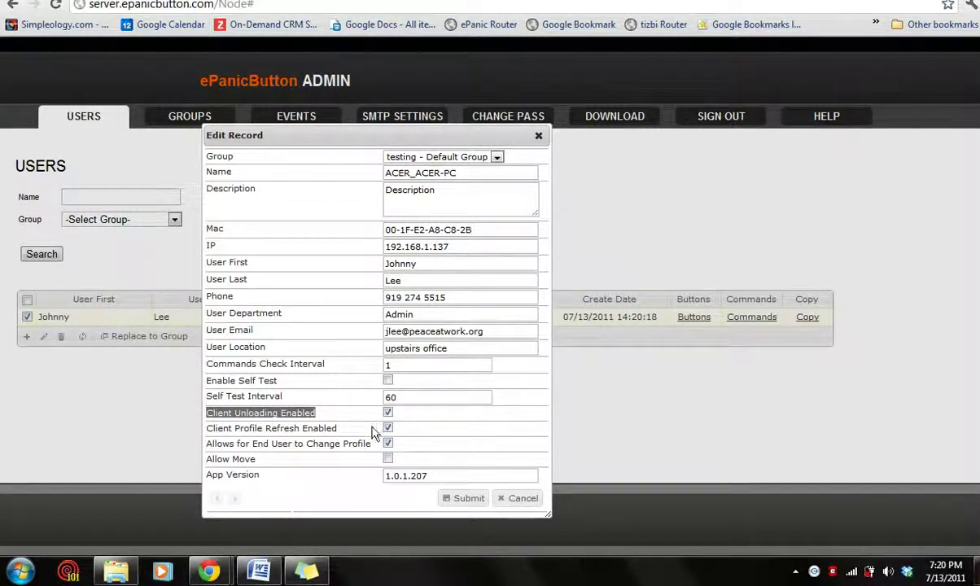
- Compare the Client Profile Refresh Enabled option with the tray client's Refresh Profile command
left_click_drag(337, 429, 210, 429)
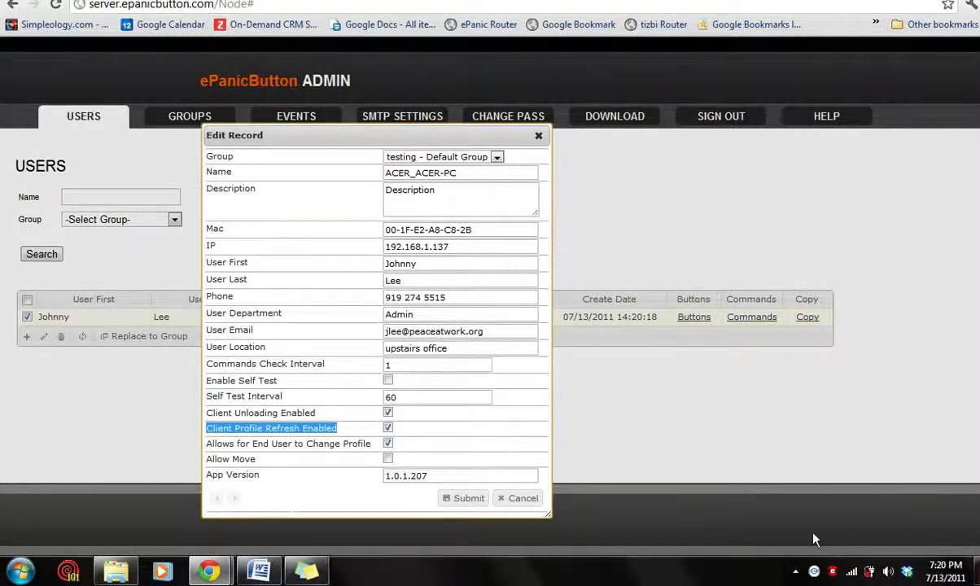
left_click(833, 573)
right_click(834, 572)
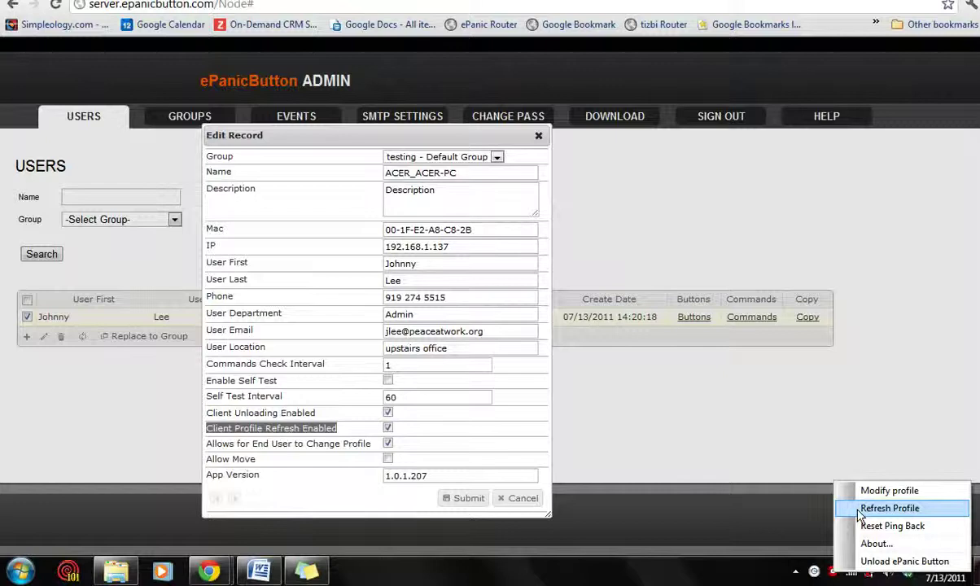
- Review the Allows for End User to Change Profile option, view the client's Modify profile form, and cancel it
triple_click(335, 445)
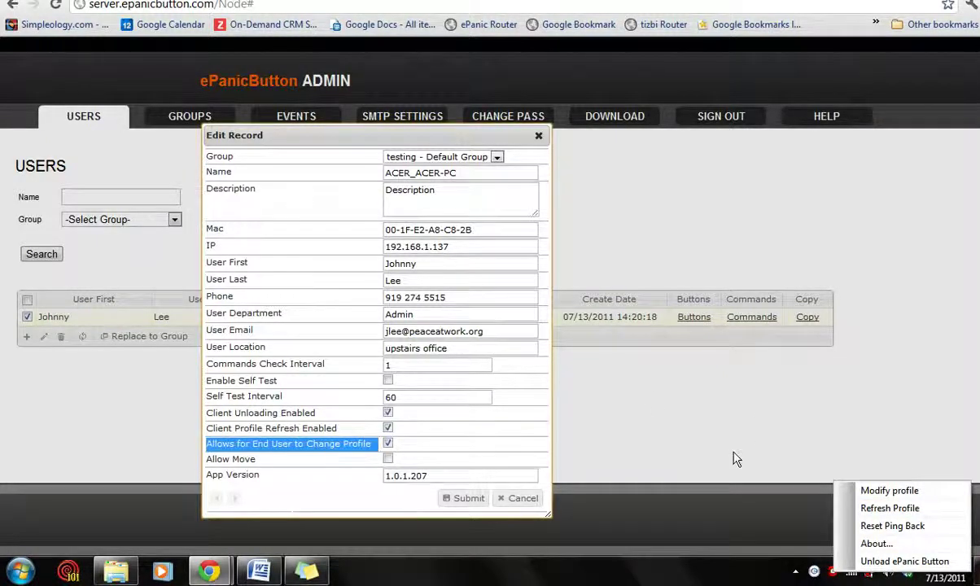
left_click(870, 492)
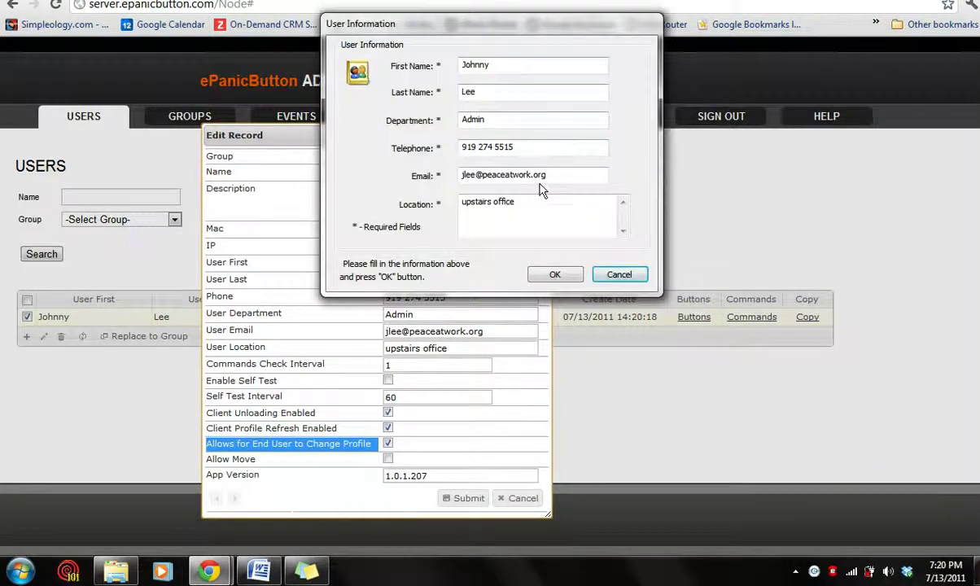
left_click(618, 275)
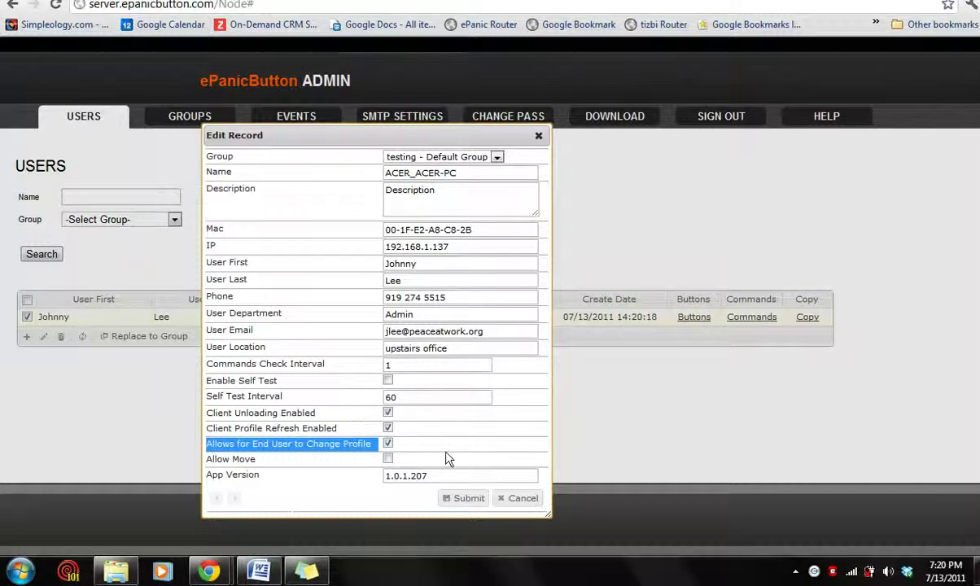
- Review the Allow Move and App Version fields, and close the user record without saving
left_click_drag(252, 460, 208, 464)
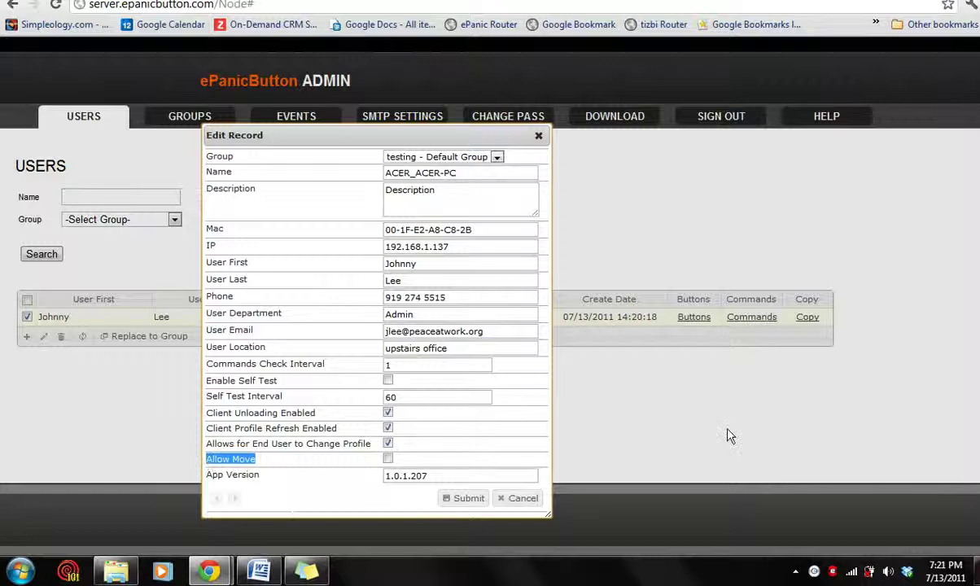
left_click(833, 571)
left_click(292, 464)
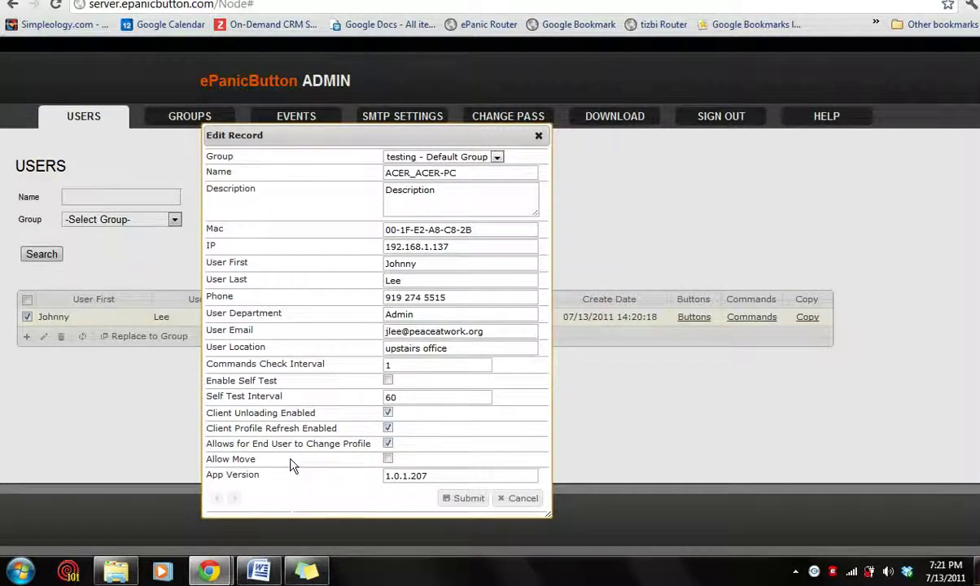
left_click_drag(262, 474, 207, 479)
left_click(435, 486)
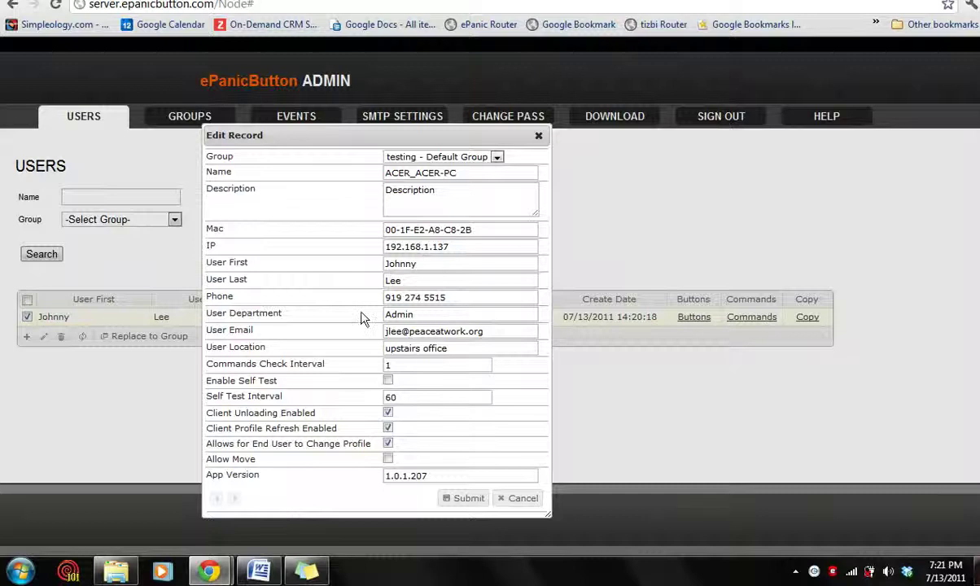
left_click(517, 499)
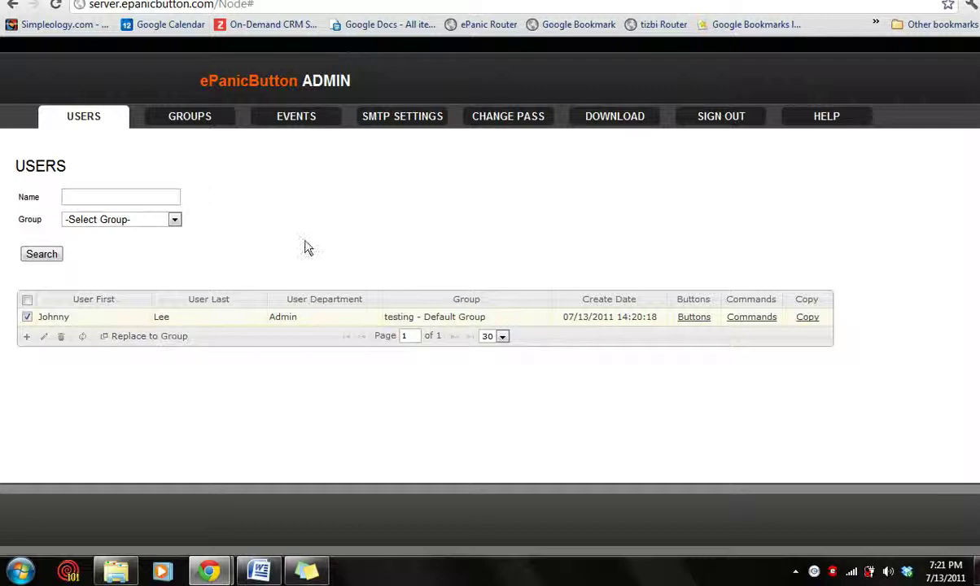
- Open the testing - Default Group record for editing, review its default node settings, and cancel without saving
left_click(199, 120)
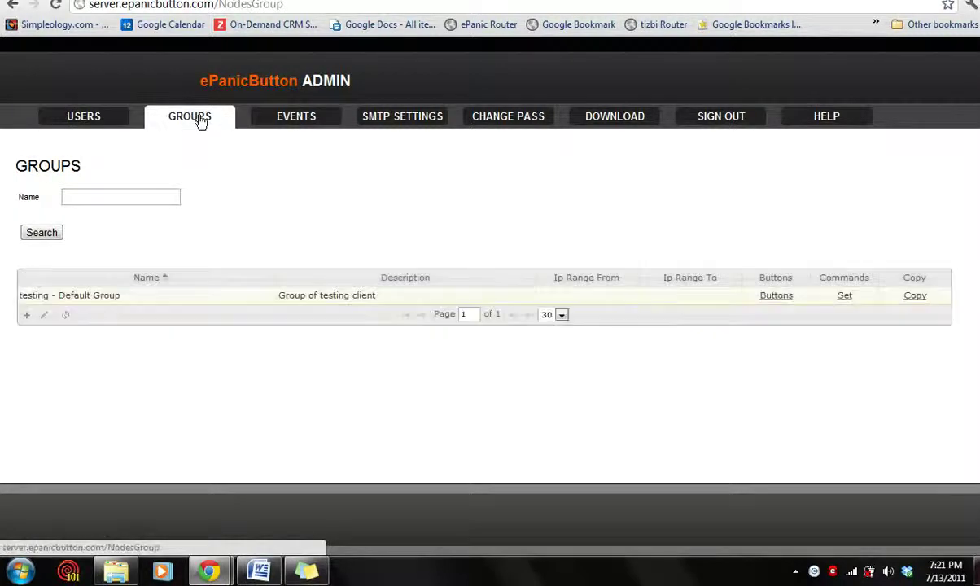
left_click(126, 303)
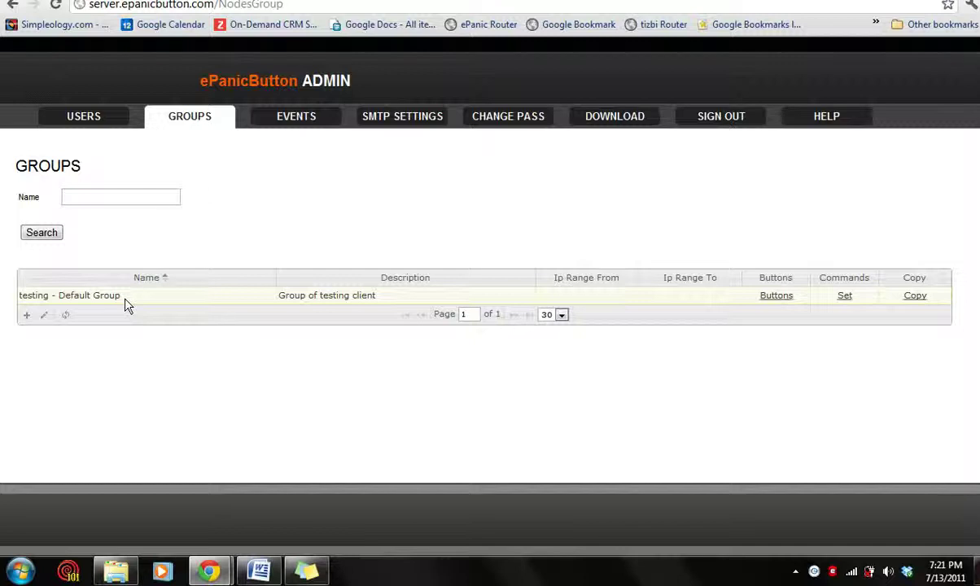
left_click(45, 316)
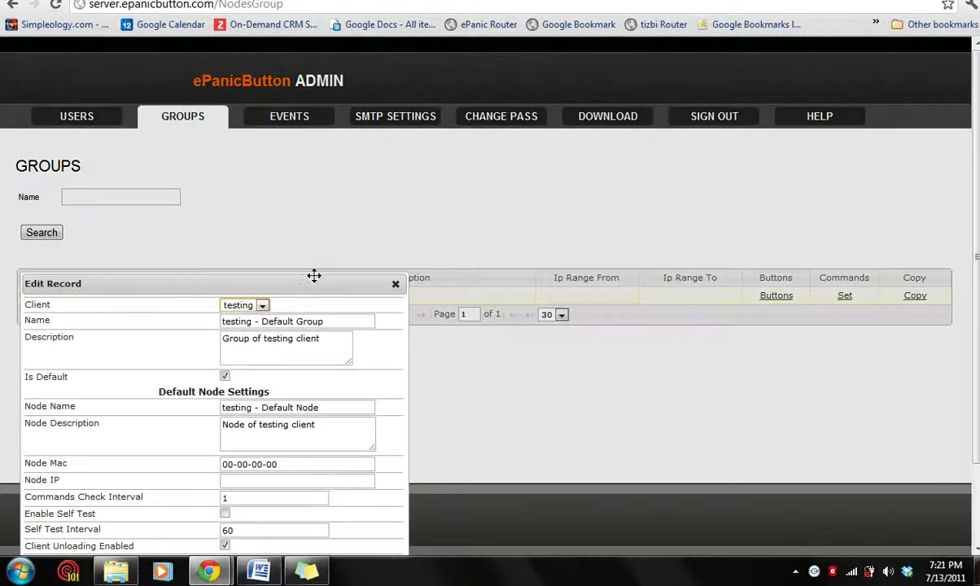
left_click_drag(312, 282, 471, 125)
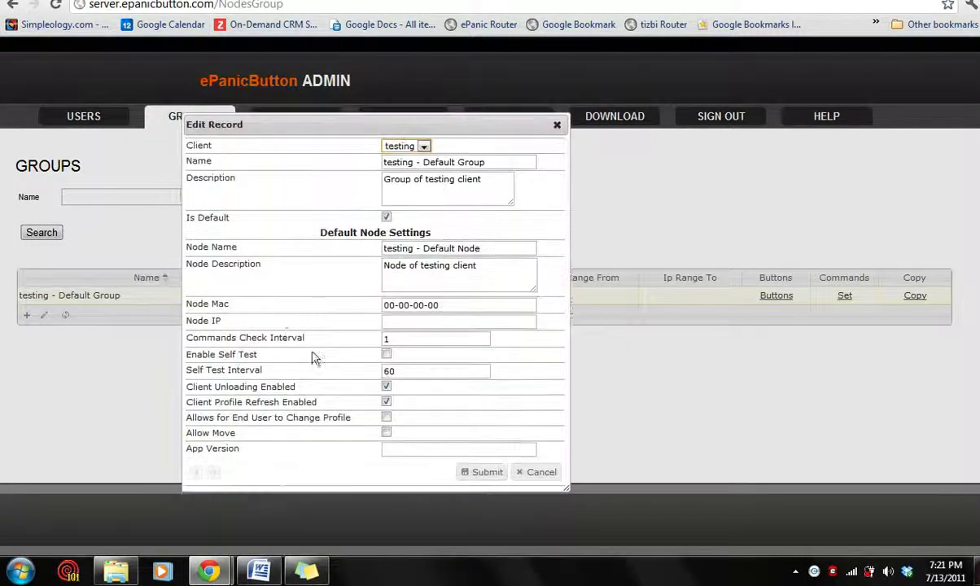
left_click_drag(279, 338, 221, 356)
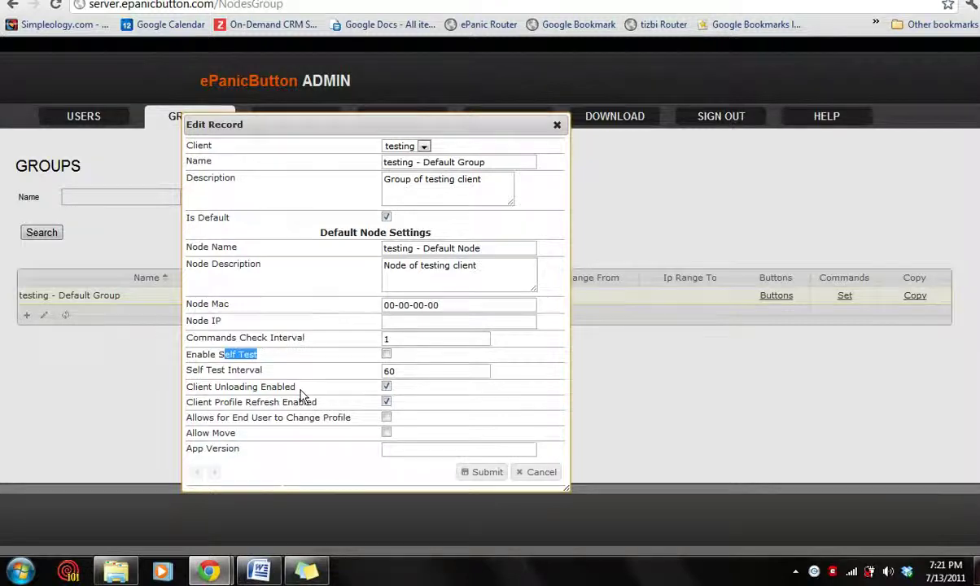
left_click_drag(295, 387, 198, 388)
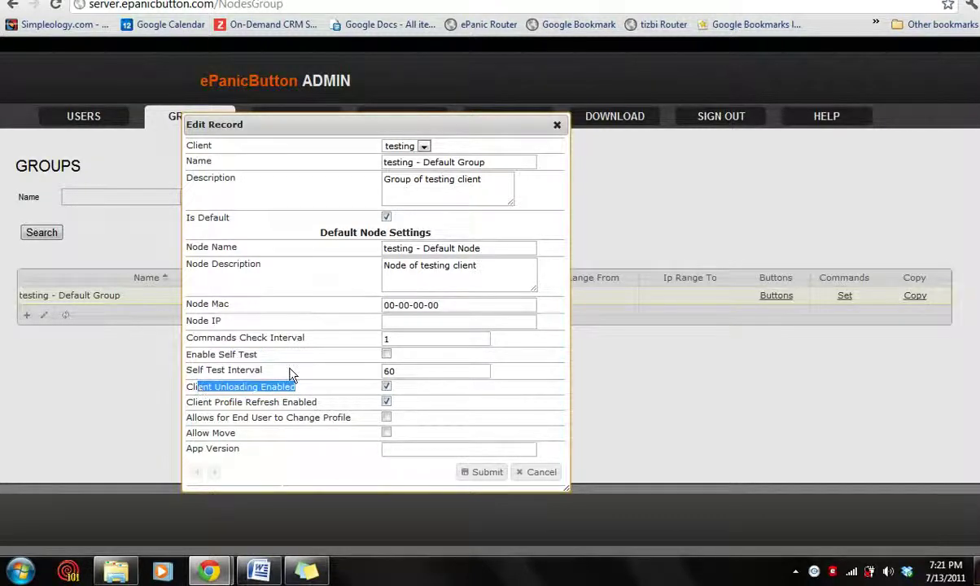
left_click(537, 473)
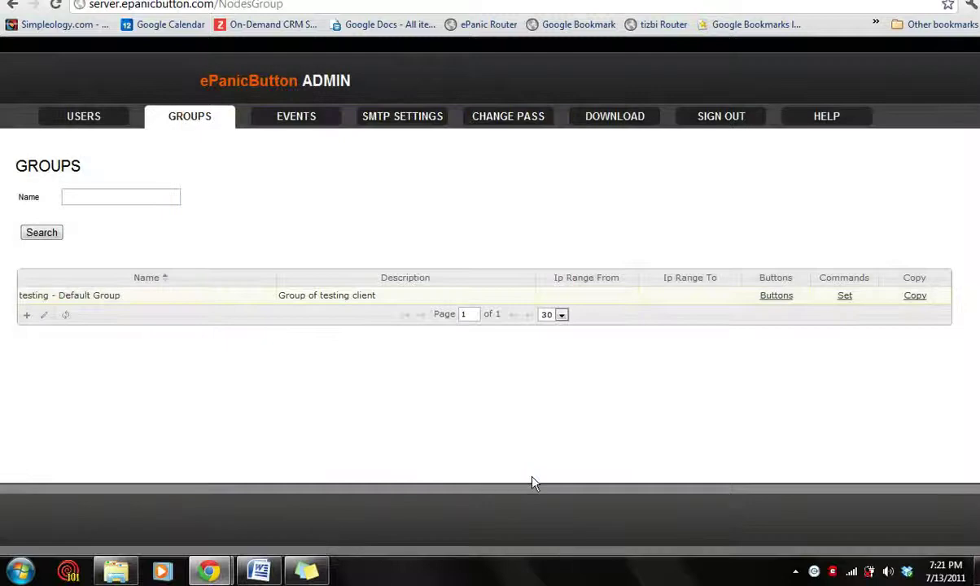